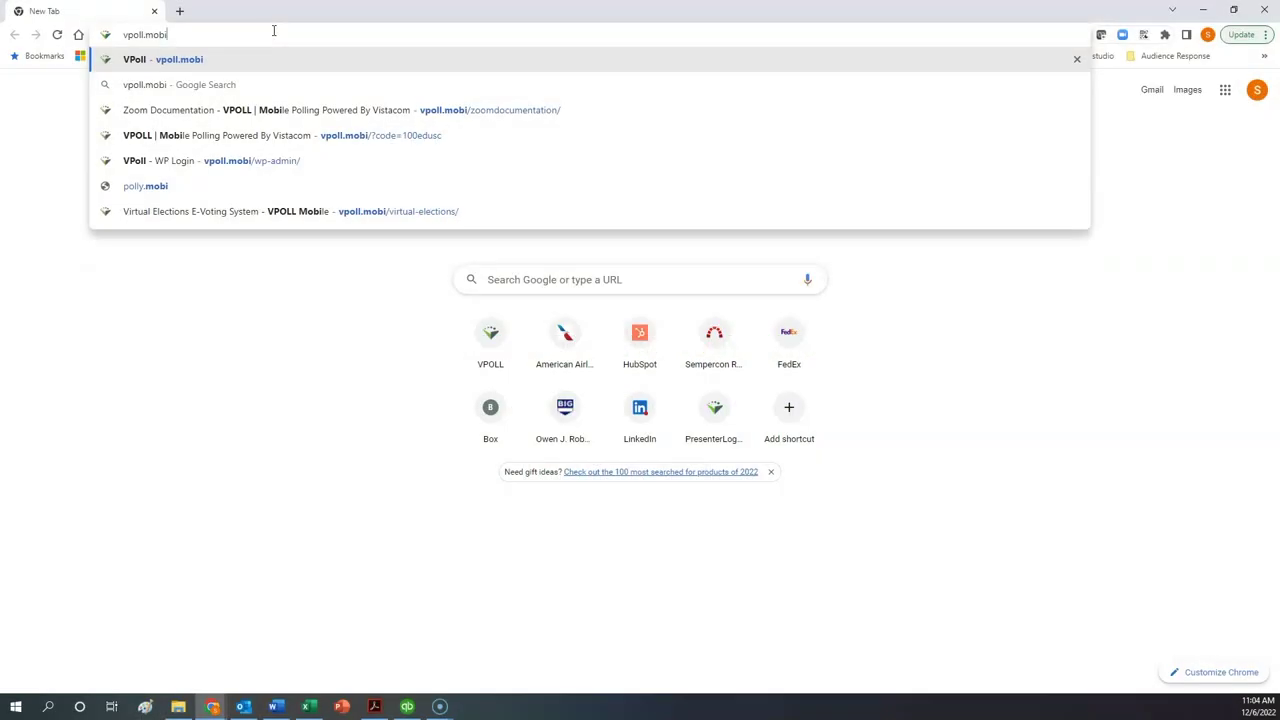
Load vpoll.mobi, then open the vpoll.webflow.io home page in a second tab.
key("Return")
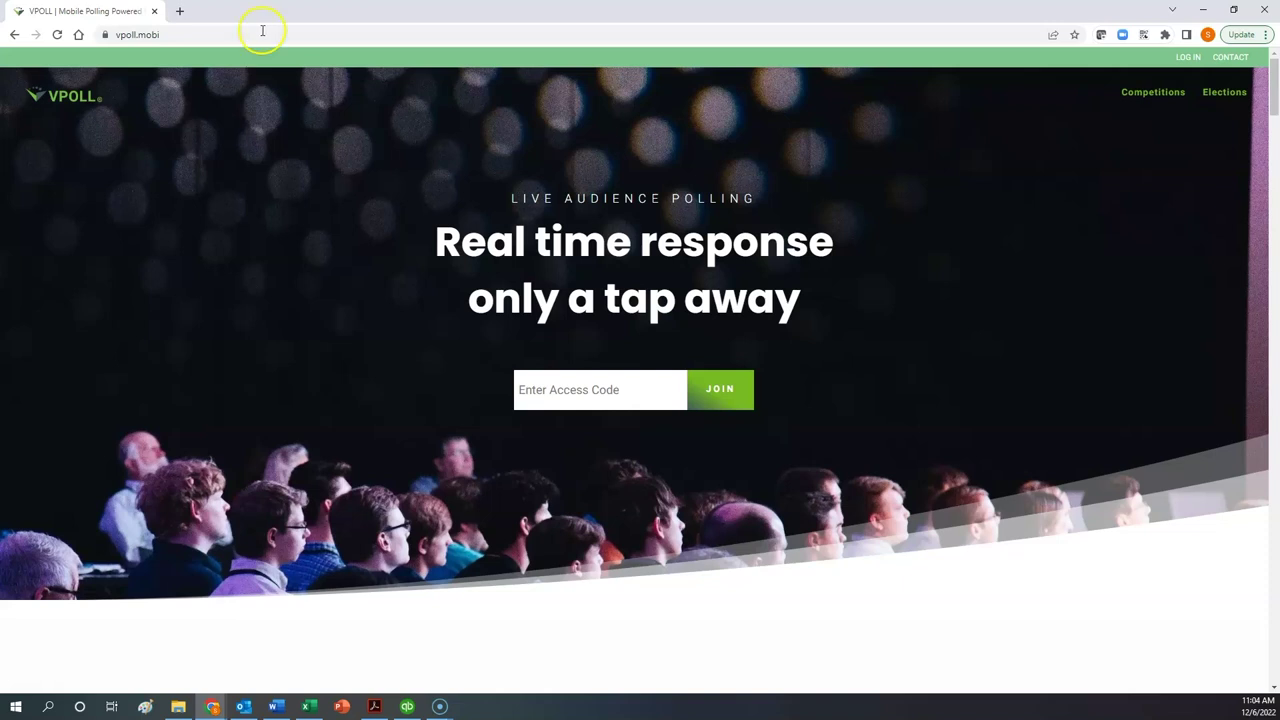
left_click(180, 11)
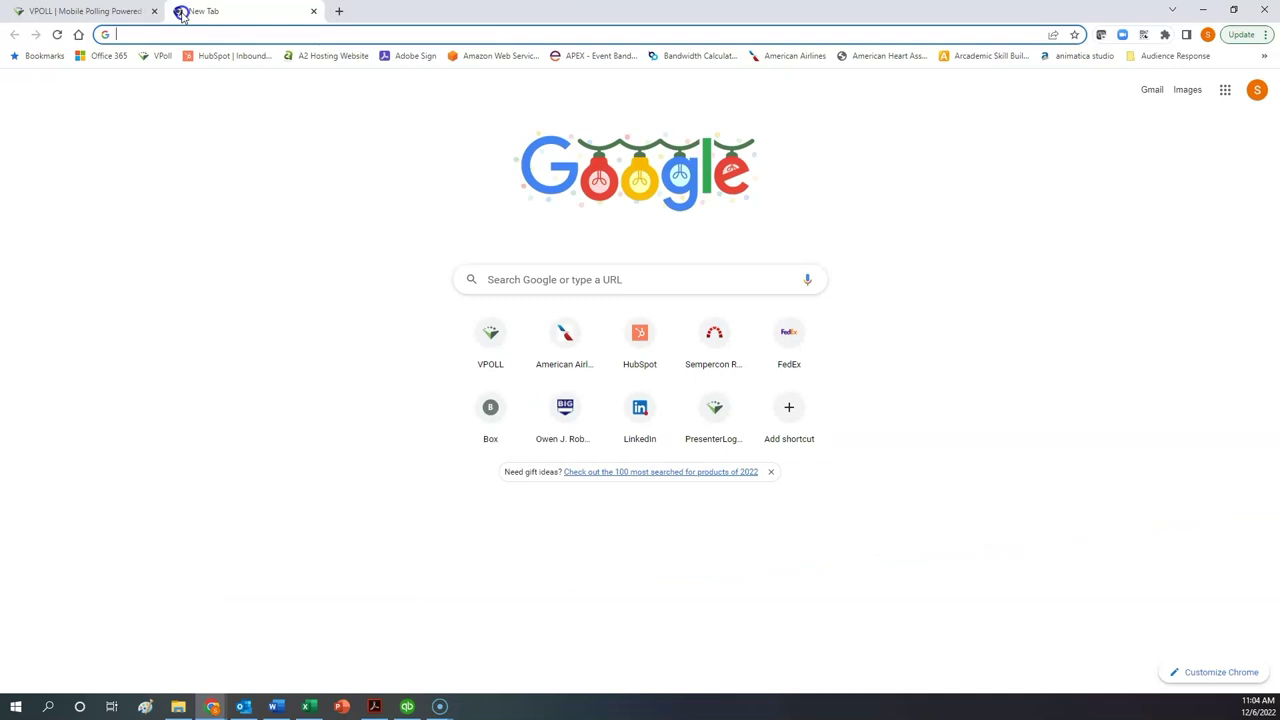
type("vpoll.web")
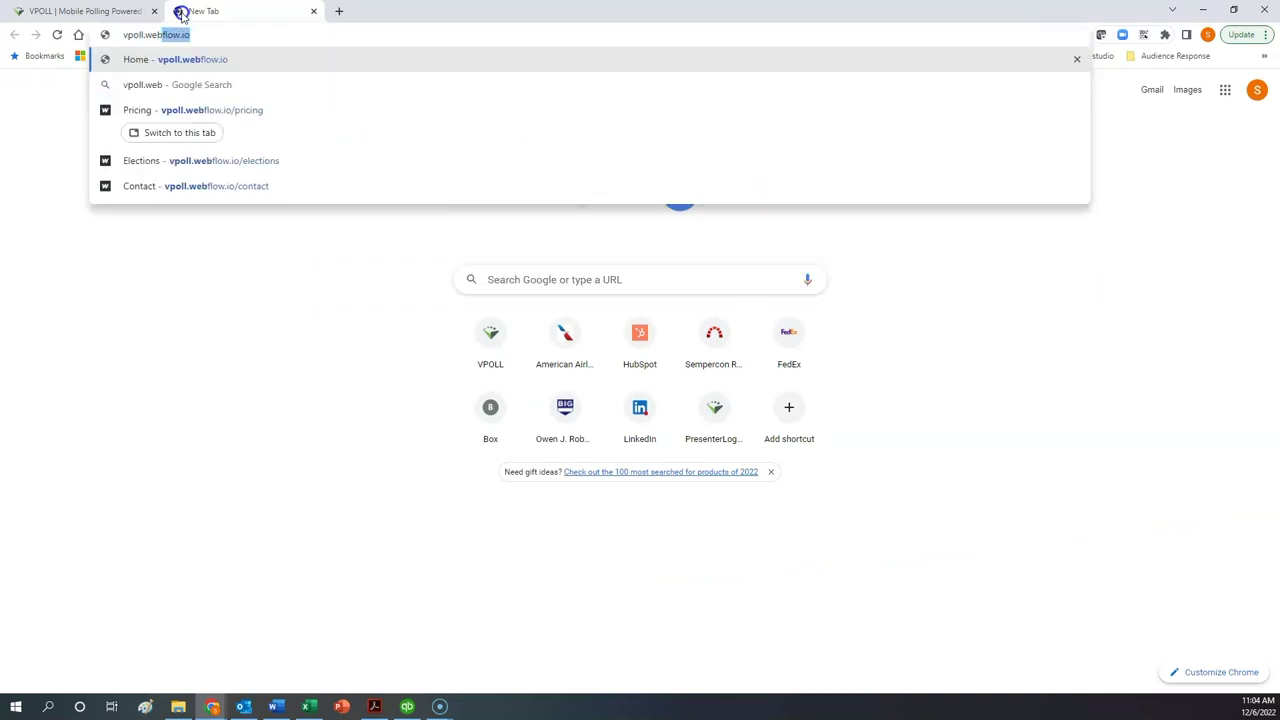
key("Return")
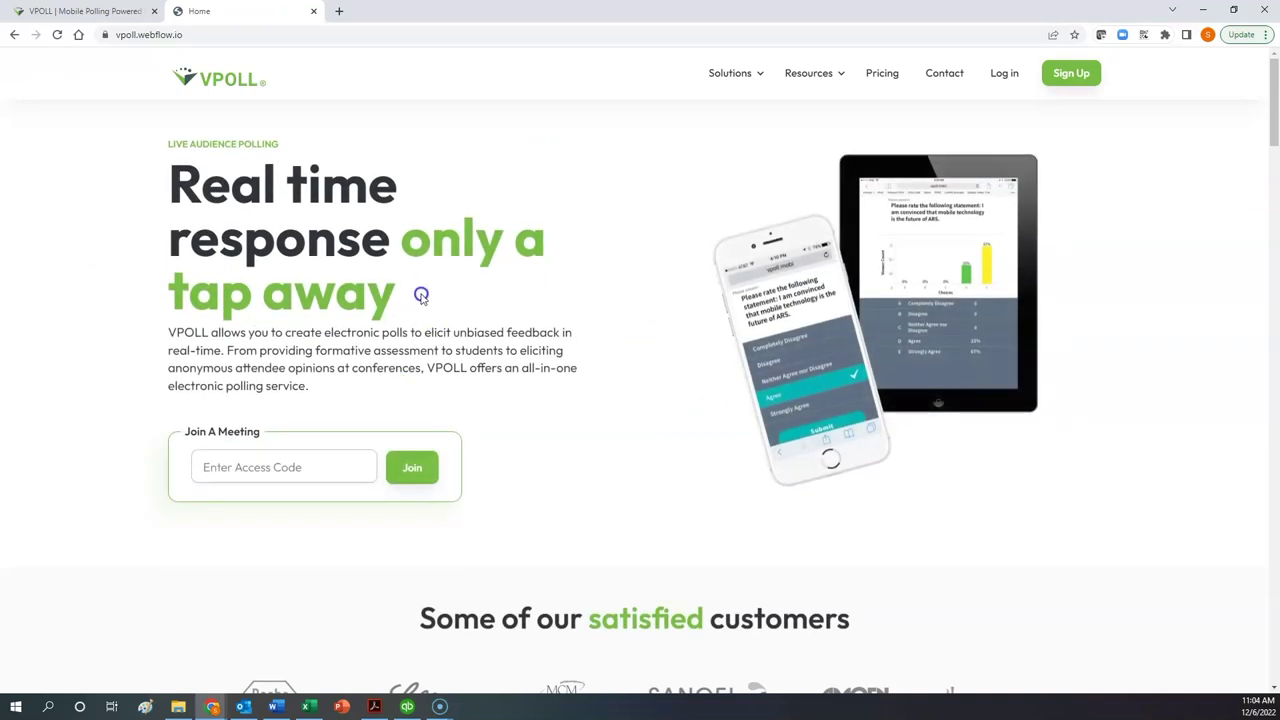
Look over the VPOLL home page, then return to the vpoll.mobi access-code page.
left_click(60, 11)
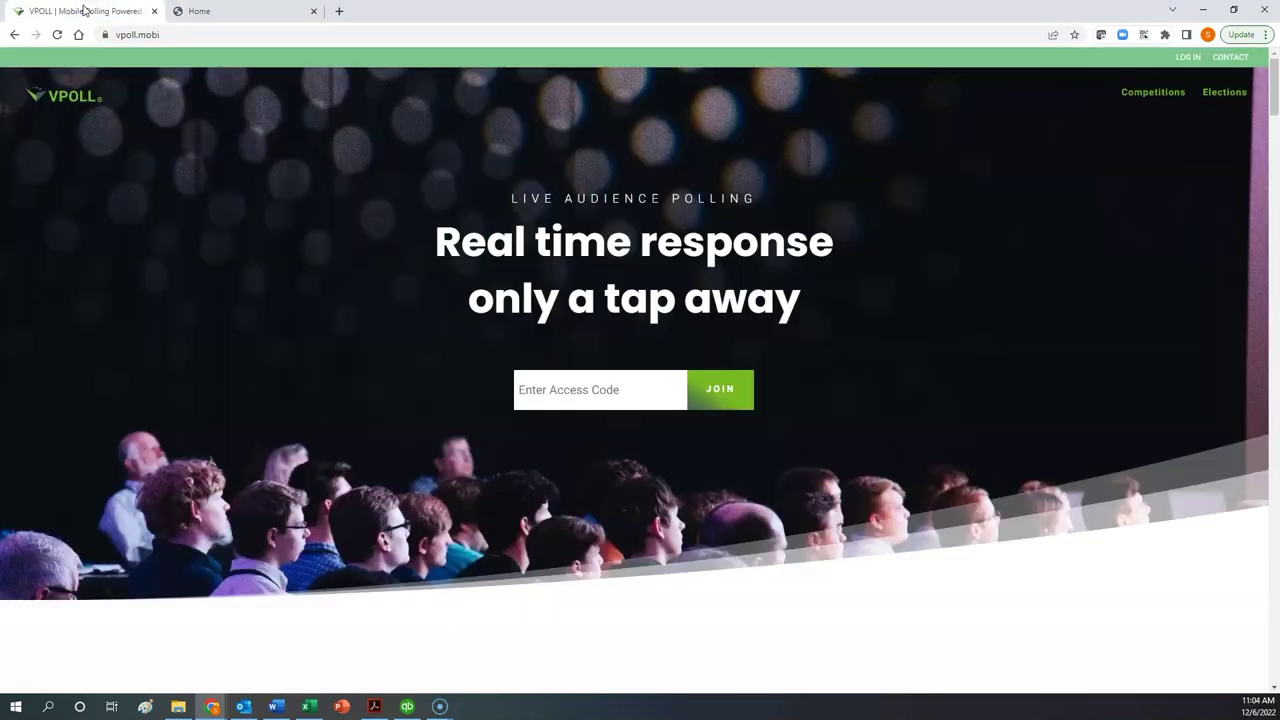
left_click(237, 11)
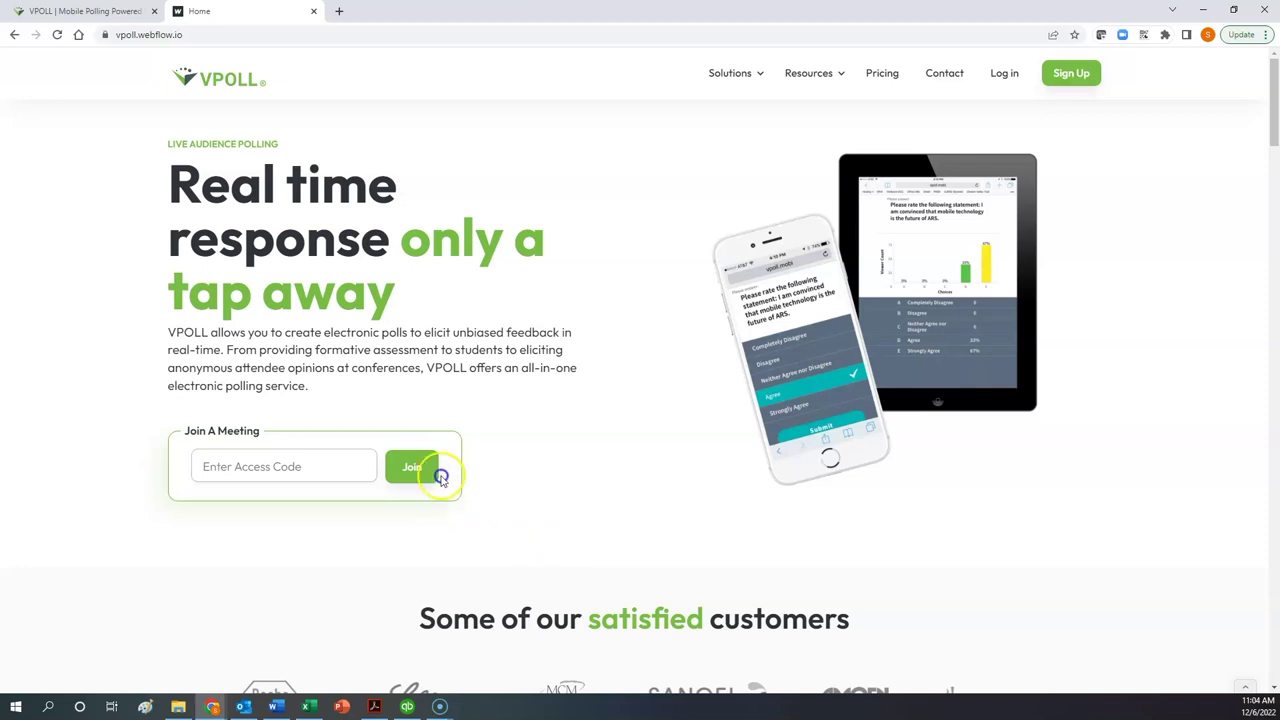
left_click(206, 501)
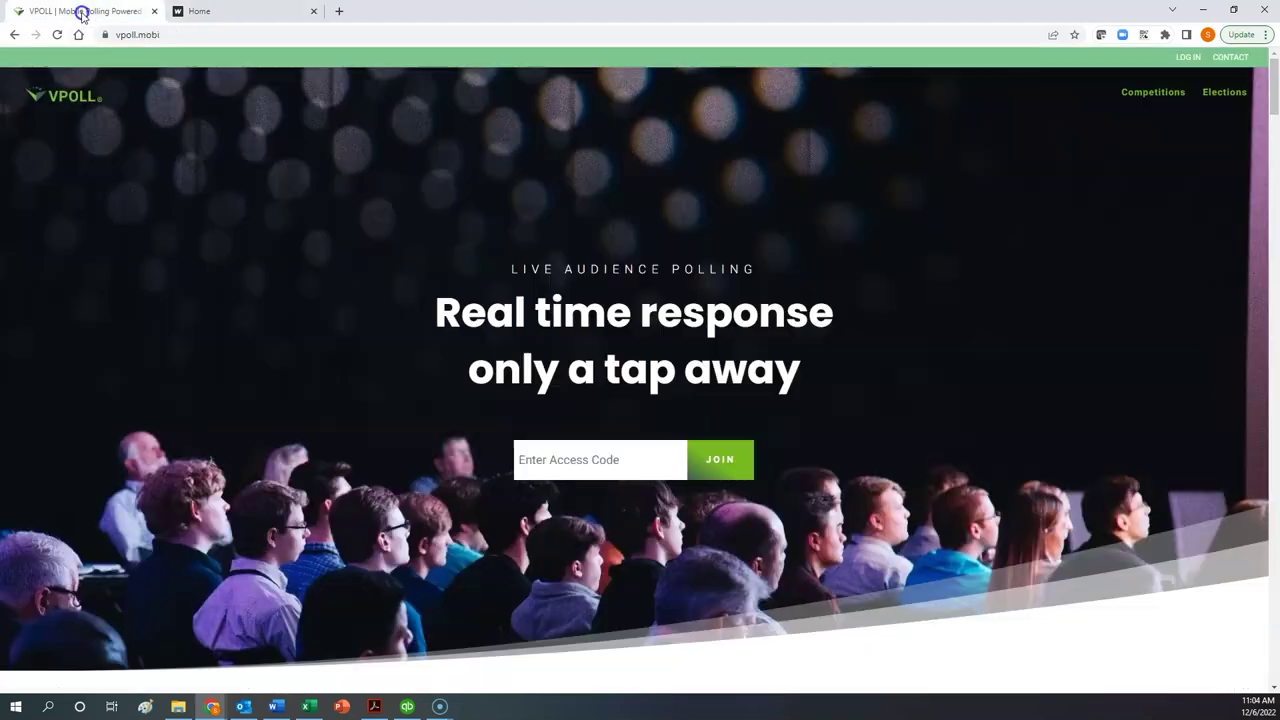
left_click(80, 11)
Enter the diocese's meeting access code and join the Convention Voting meeting.
left_click(541, 462)
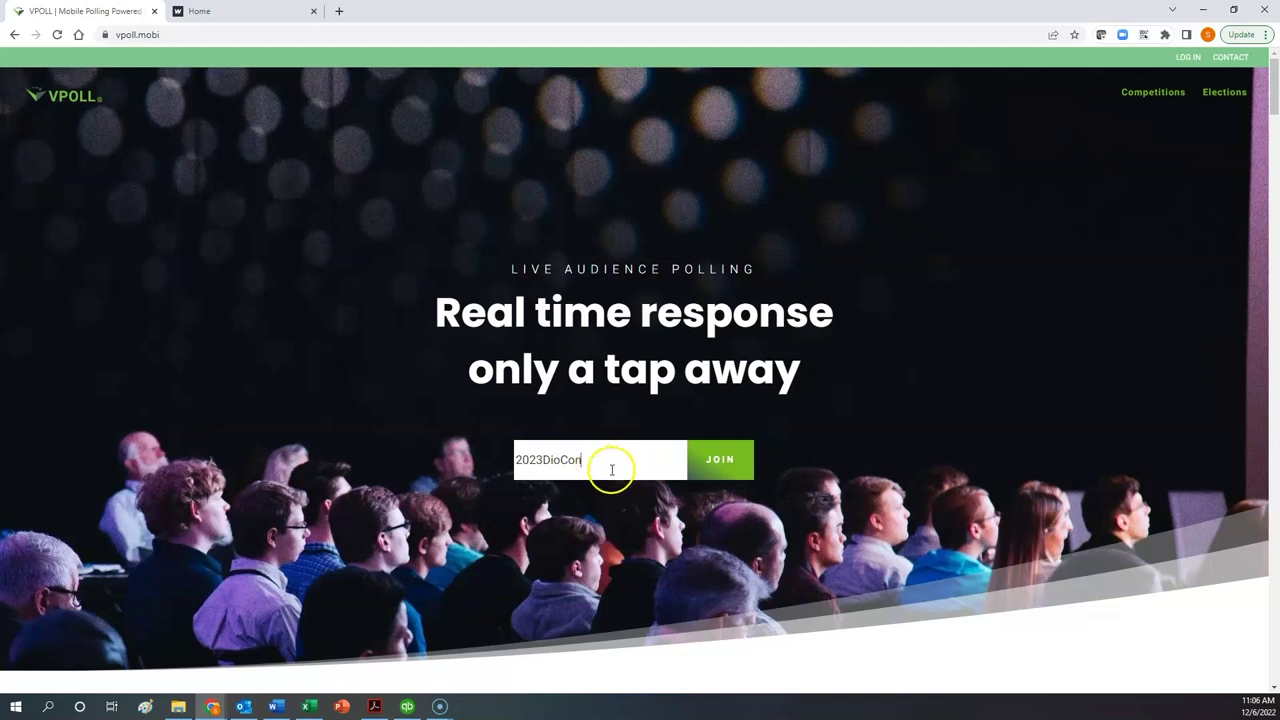
left_click(713, 472)
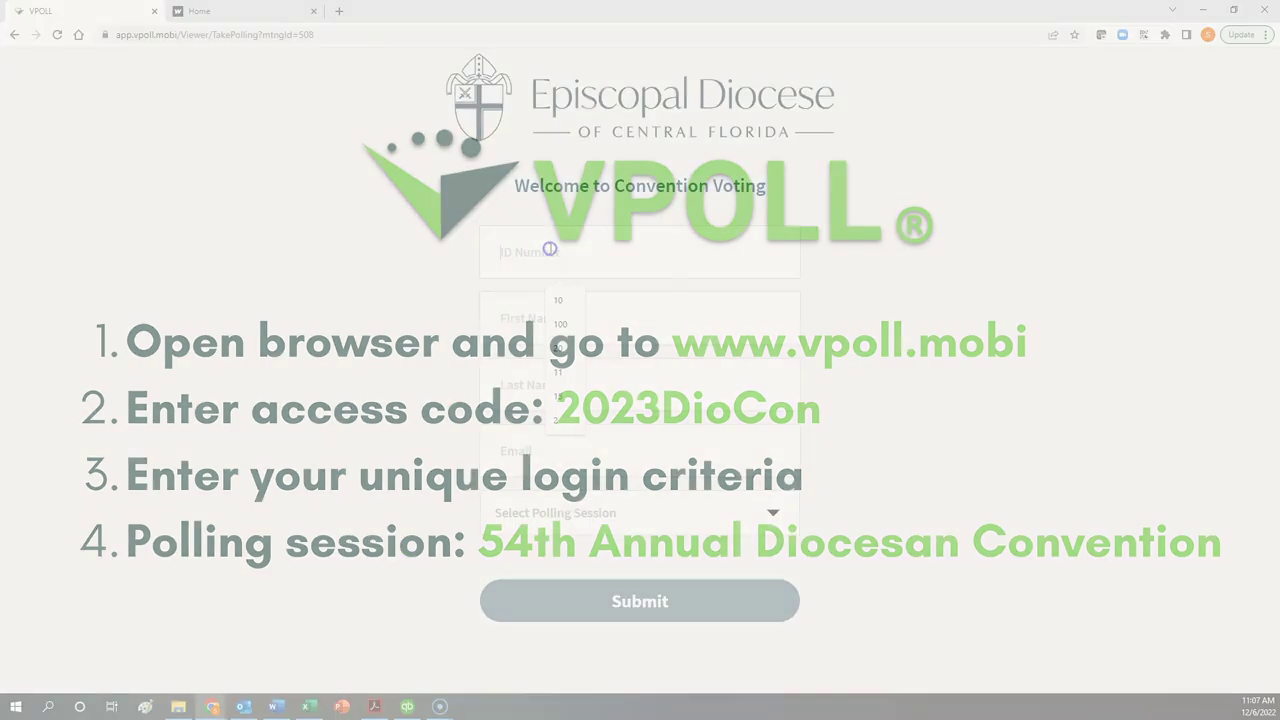
Fill in the voter's ID number, first name, last name and e-mail, then open the polling session list.
type("18")
key("Tab")
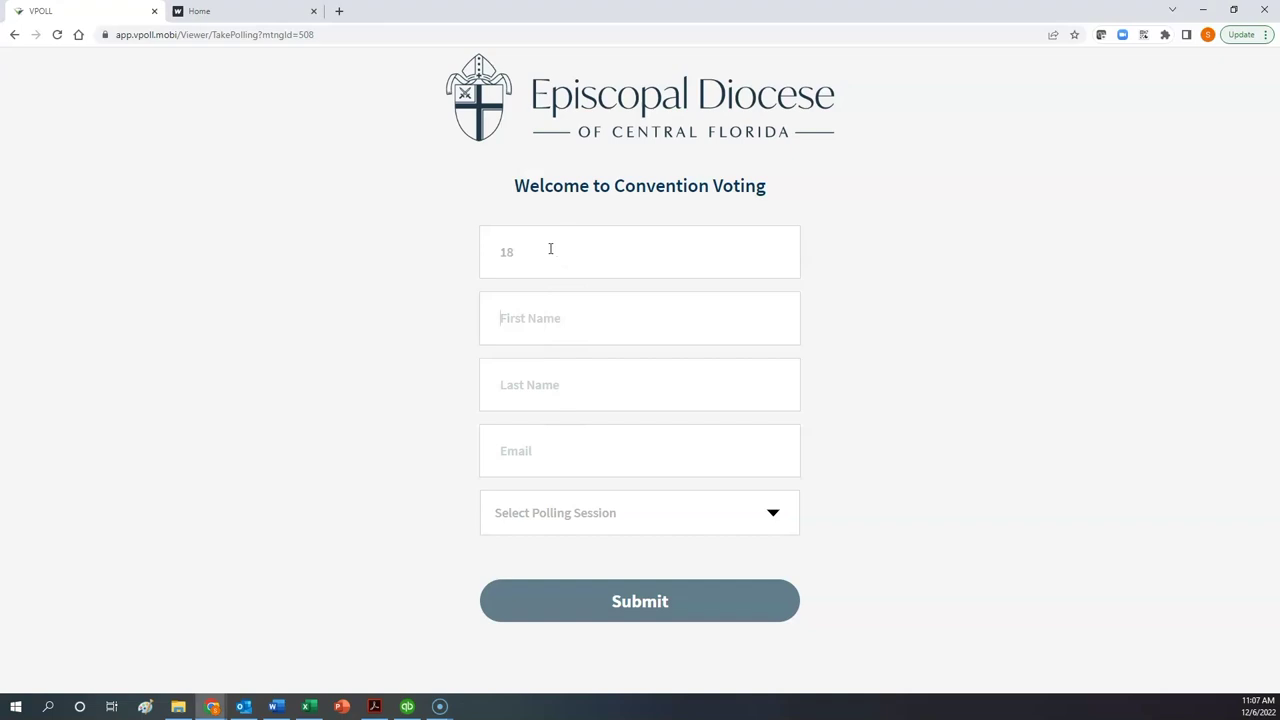
key("Tab")
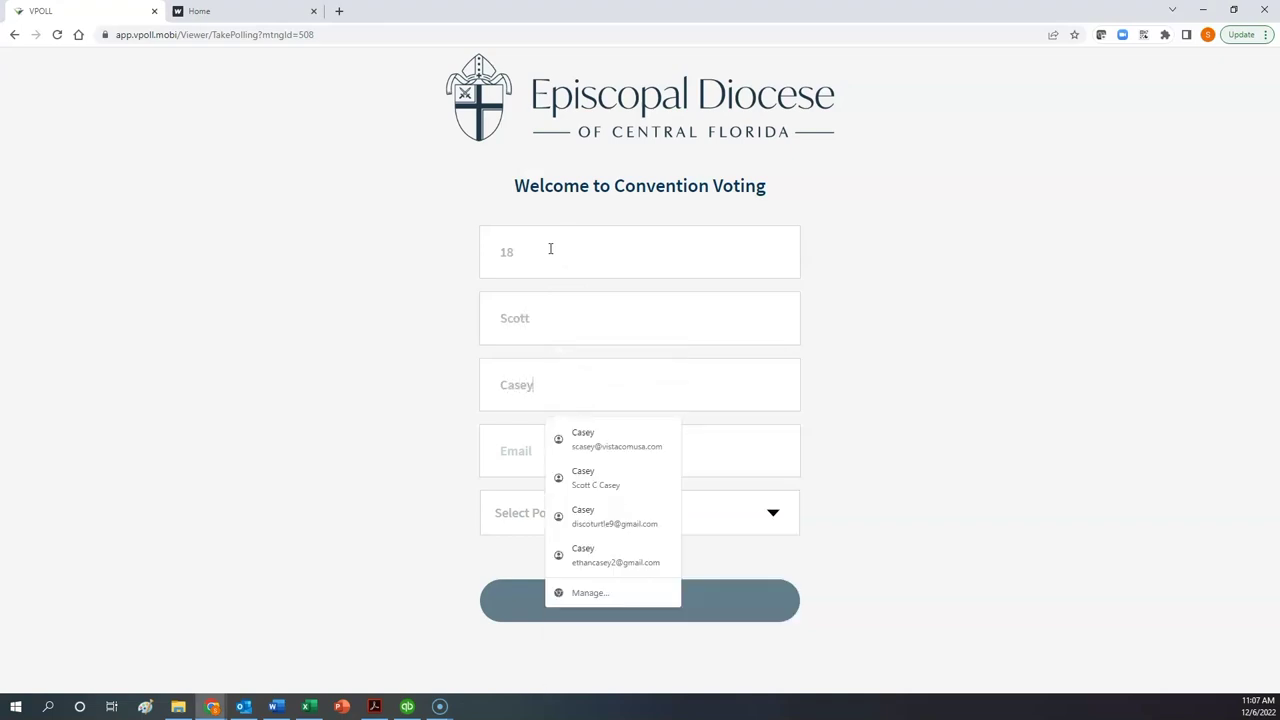
key("Tab")
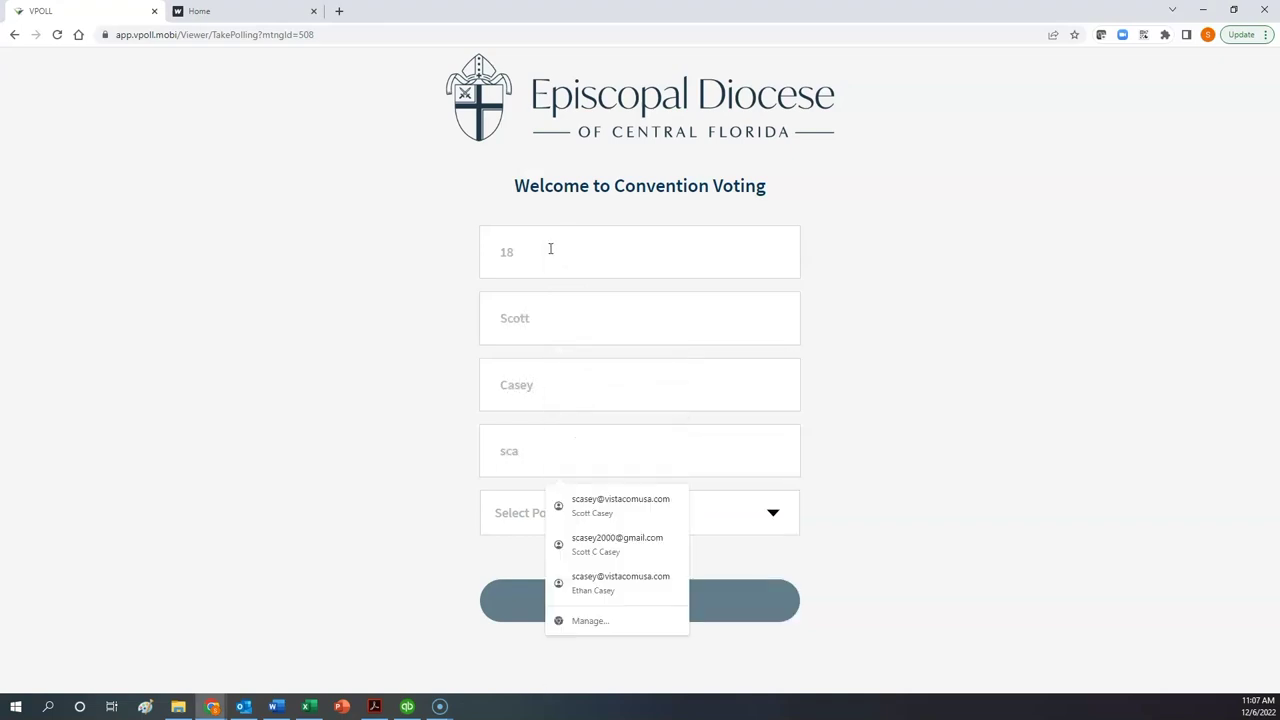
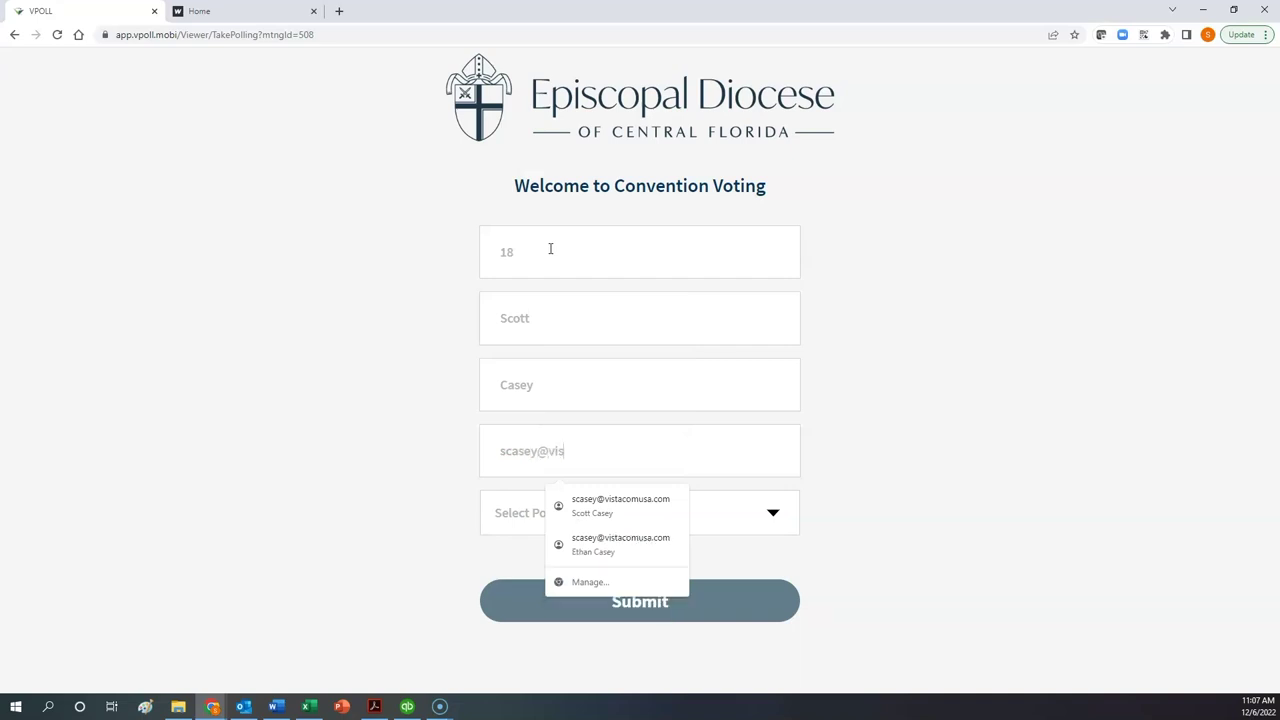
left_click(736, 530)
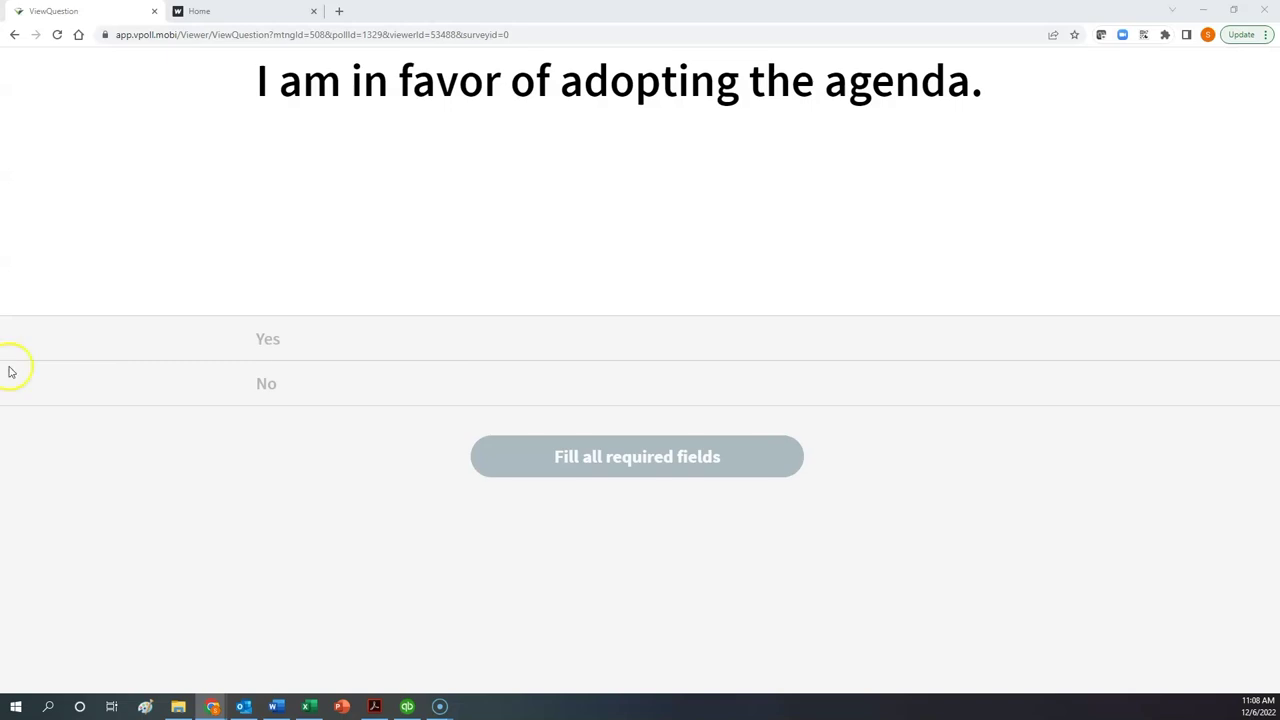
Vote Yes on adopting the agenda and submit the answer.
left_click(347, 342)
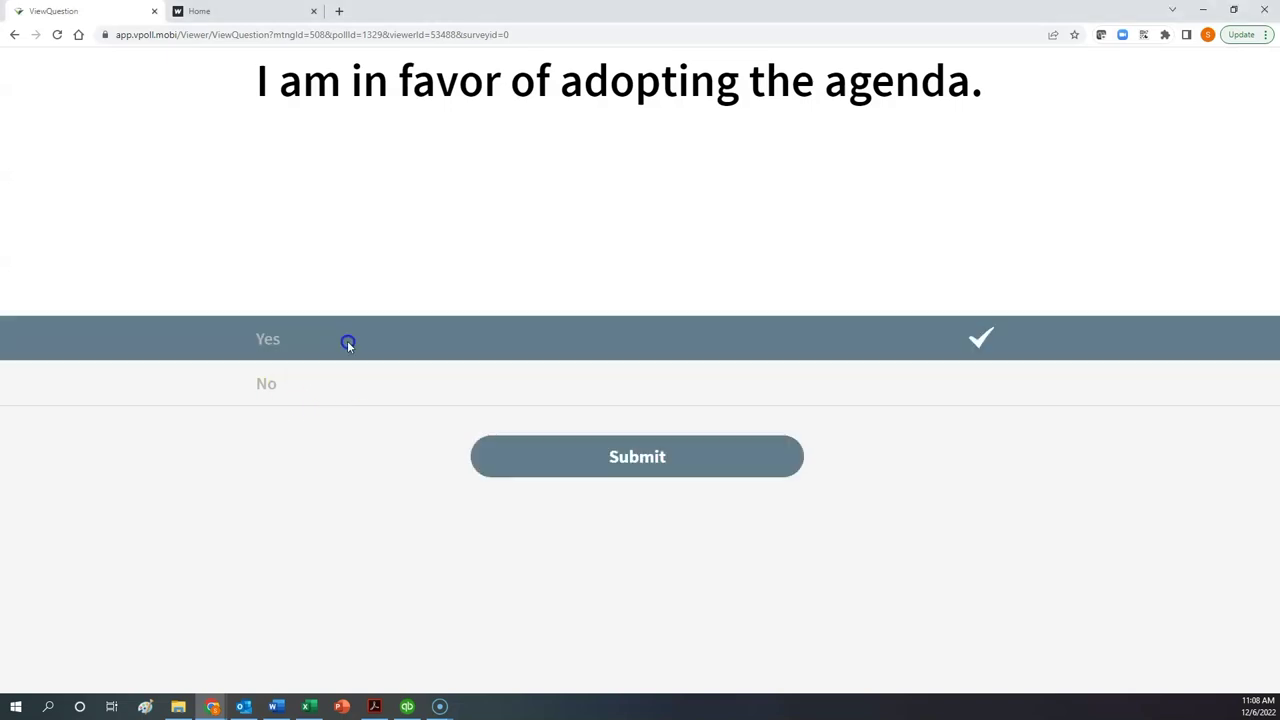
left_click(369, 394)
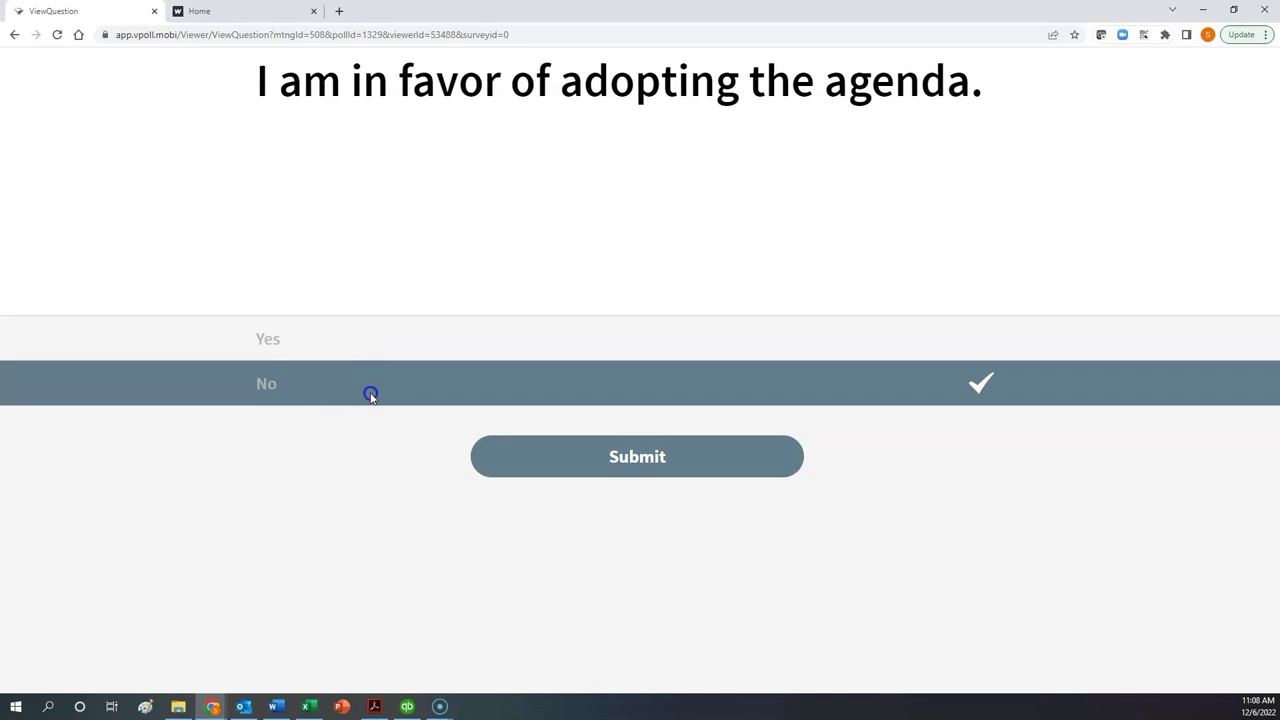
left_click(370, 394)
left_click(371, 393)
left_click(377, 387)
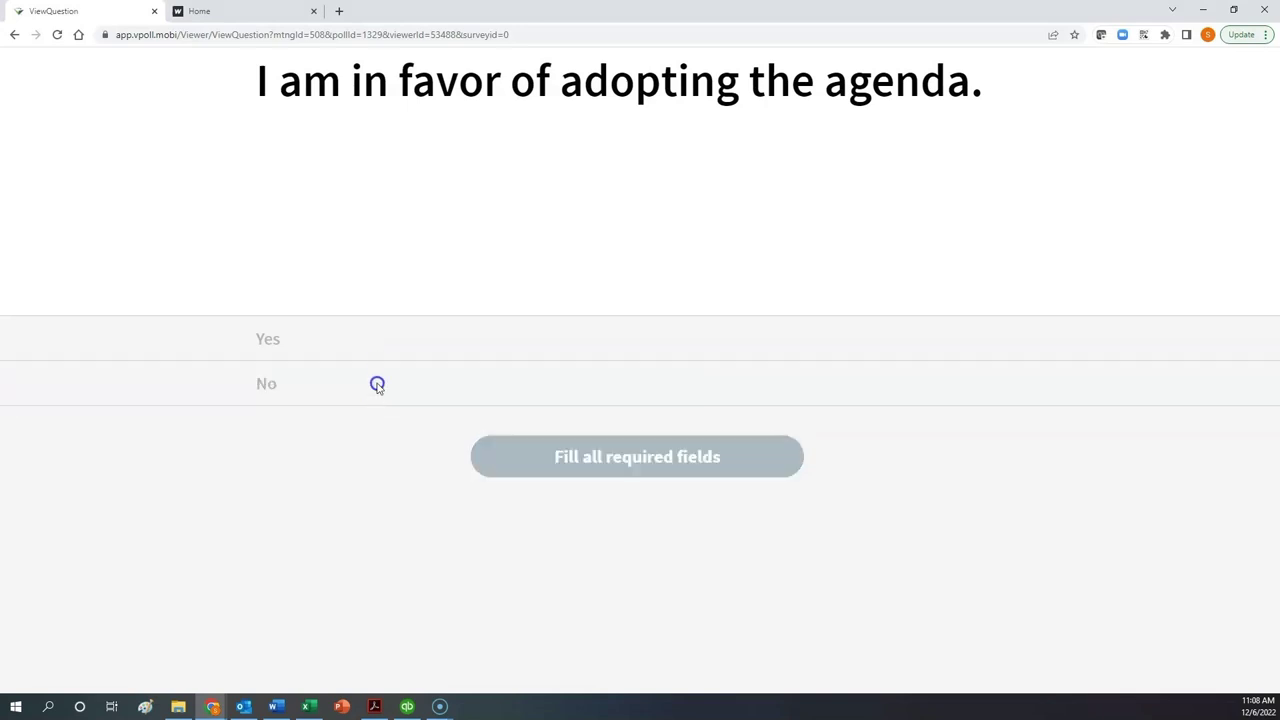
left_click(380, 345)
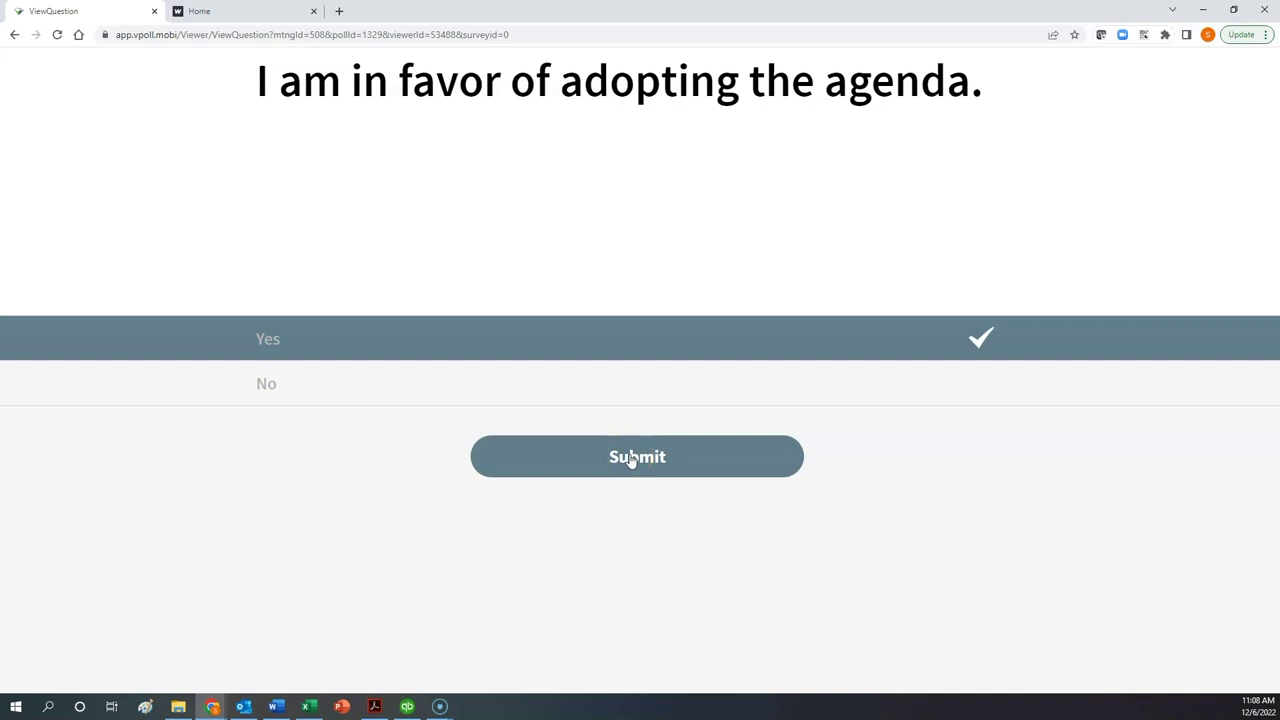
left_click(632, 461)
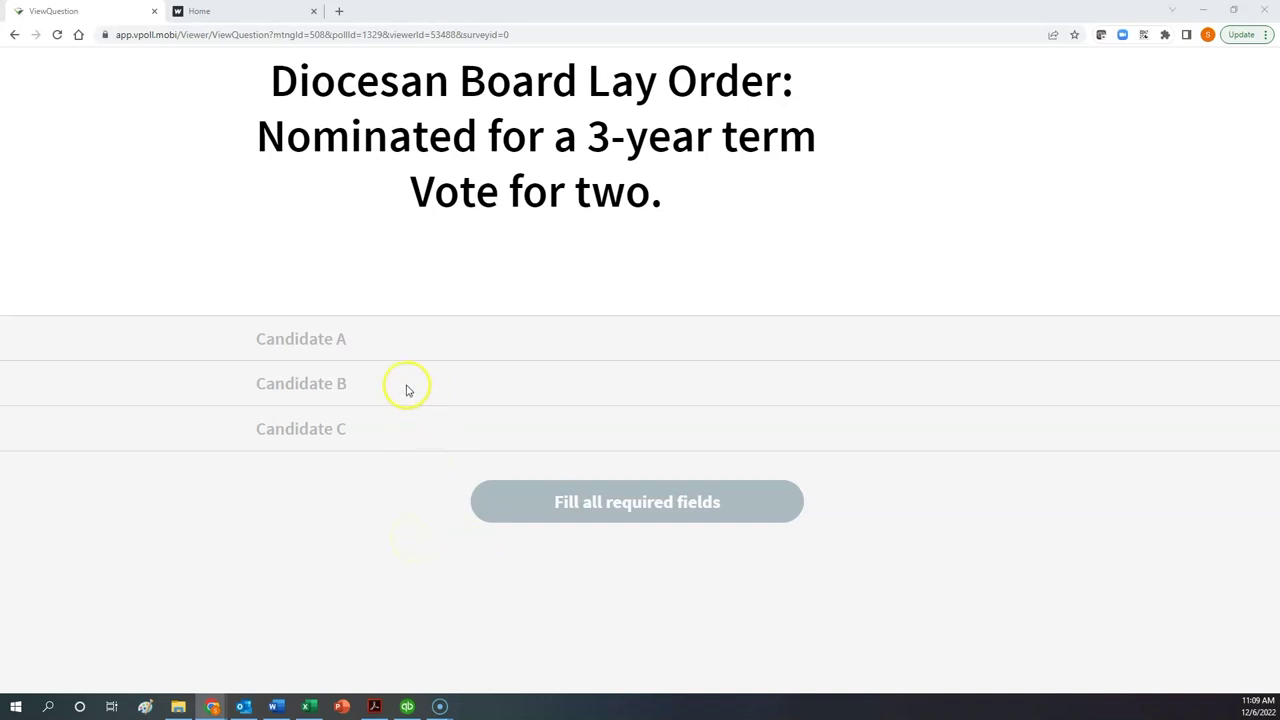
Vote for Candidates A and C only, respecting the two-vote maximum, and submit.
left_click(396, 345)
left_click(390, 390)
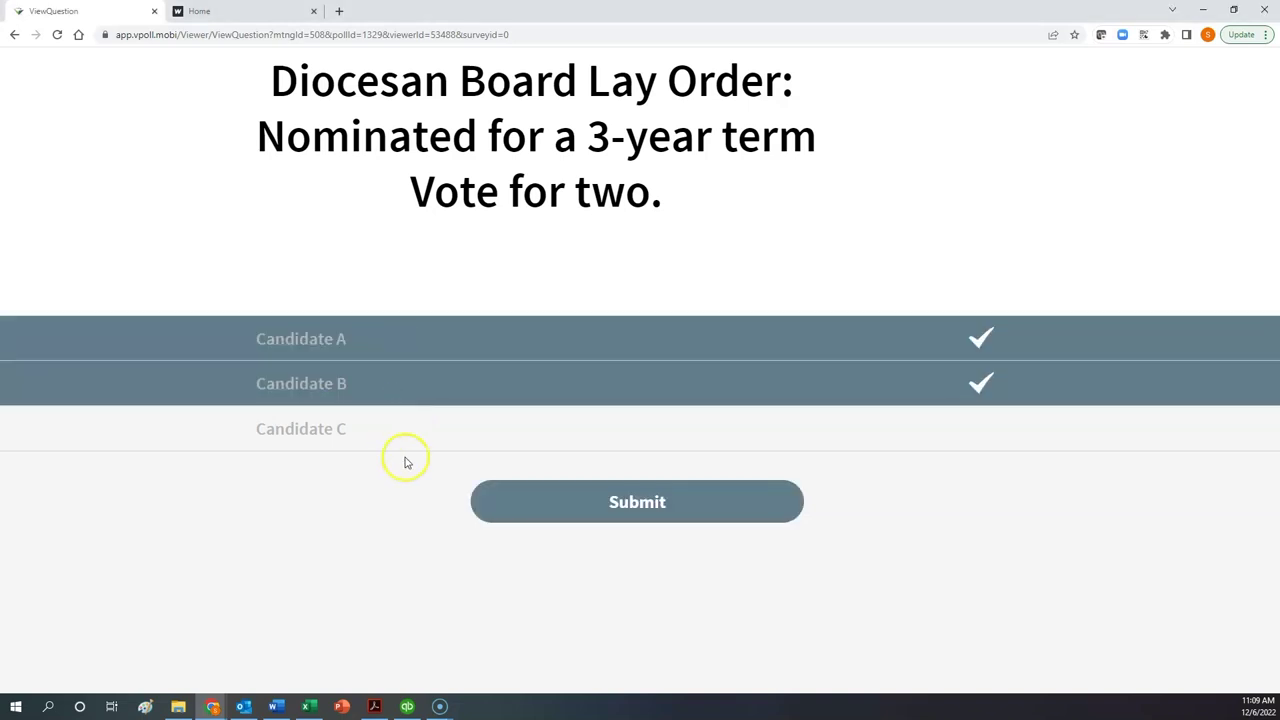
left_click(409, 429)
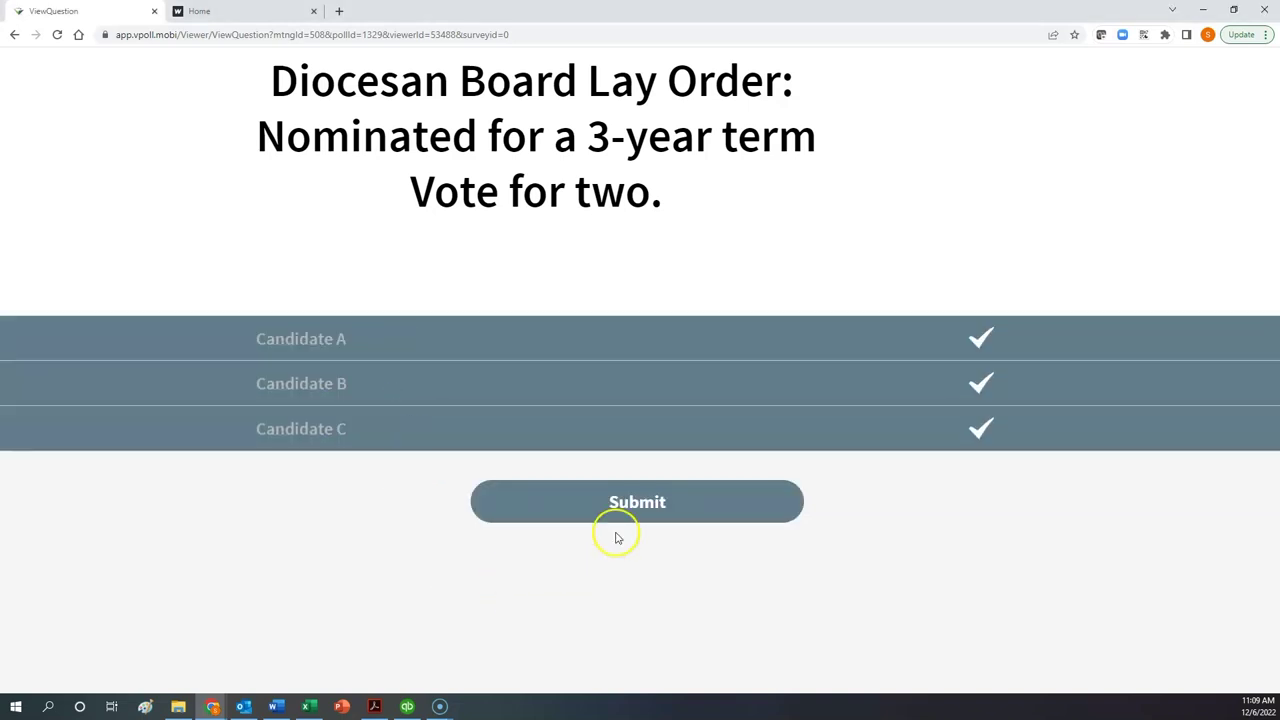
left_click(651, 499)
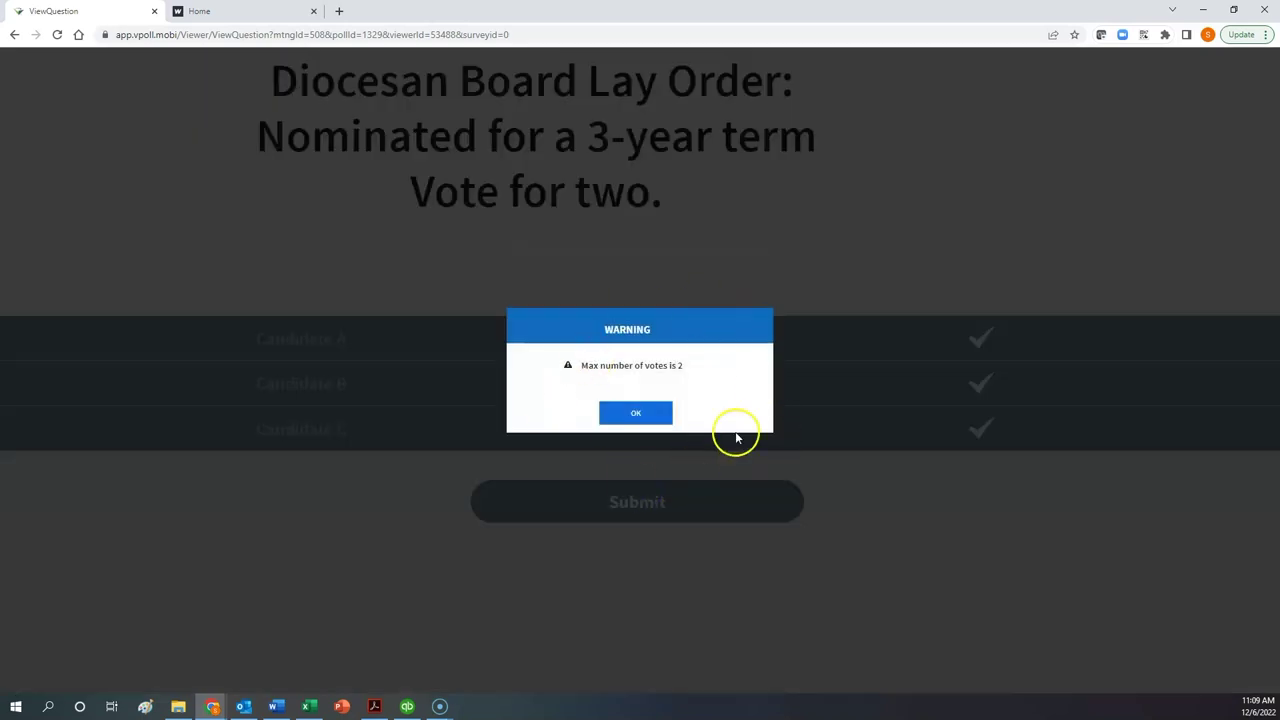
left_click(640, 415)
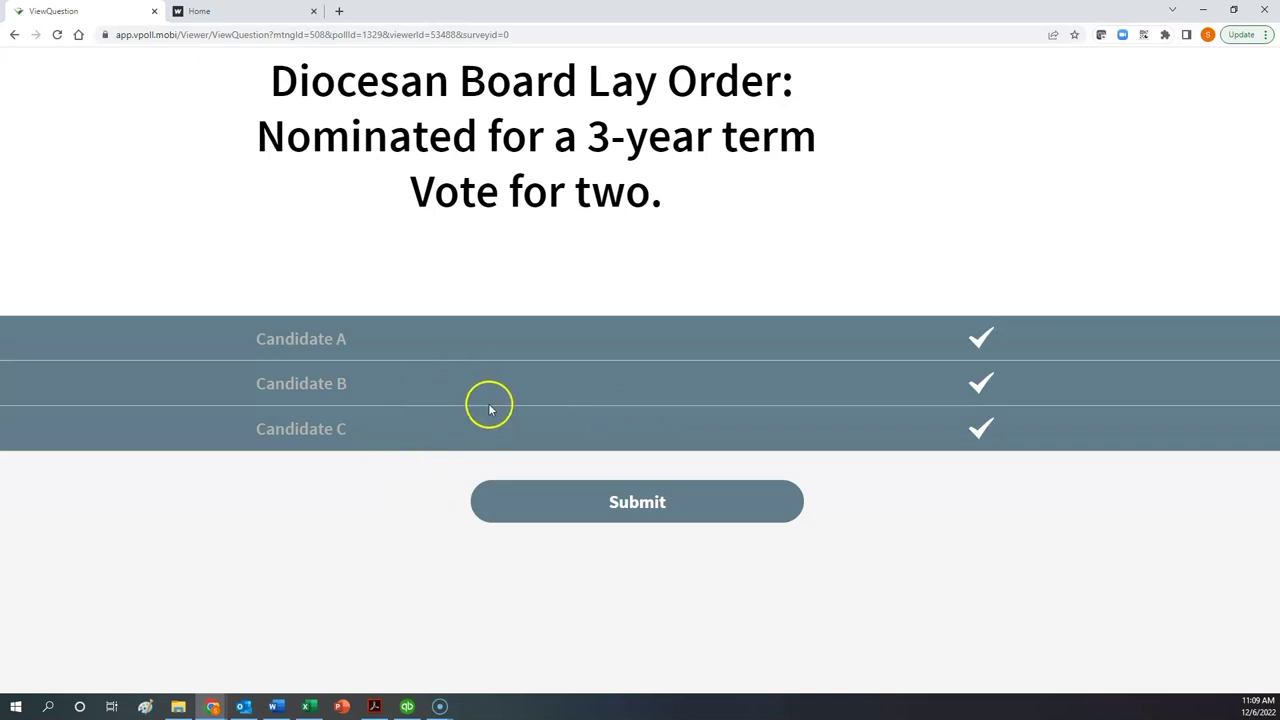
left_click(437, 382)
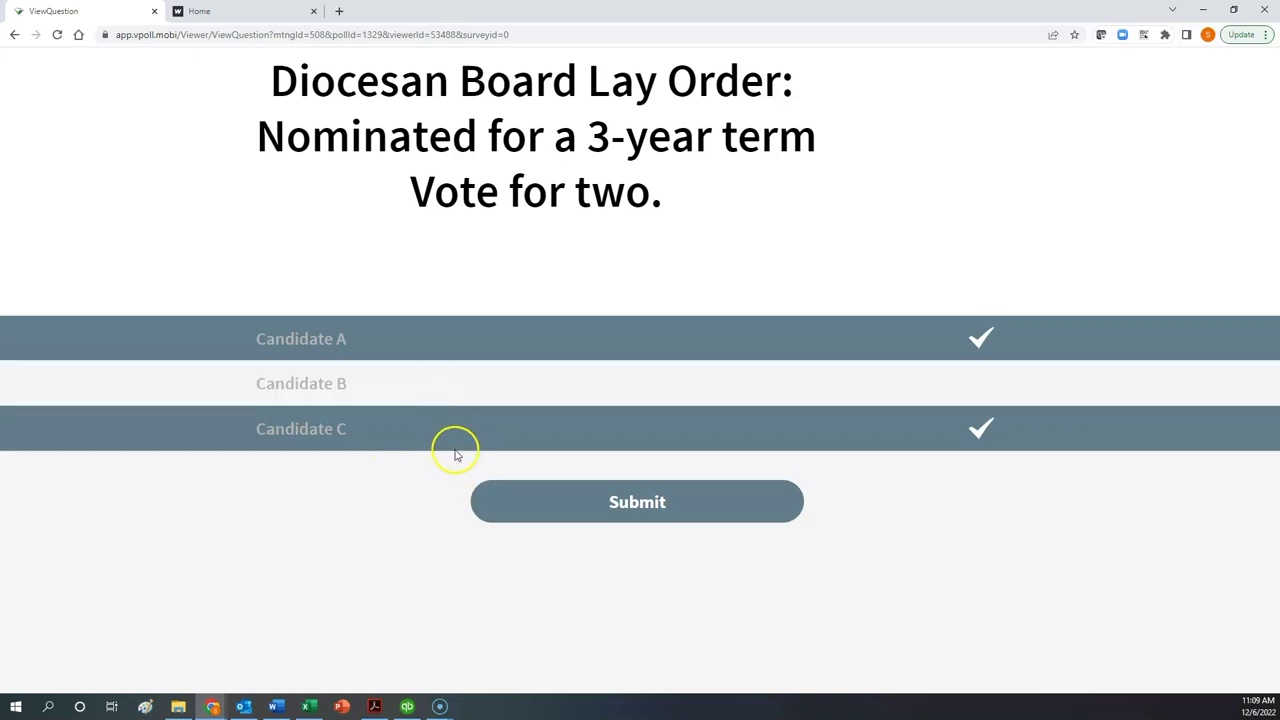
left_click(636, 503)
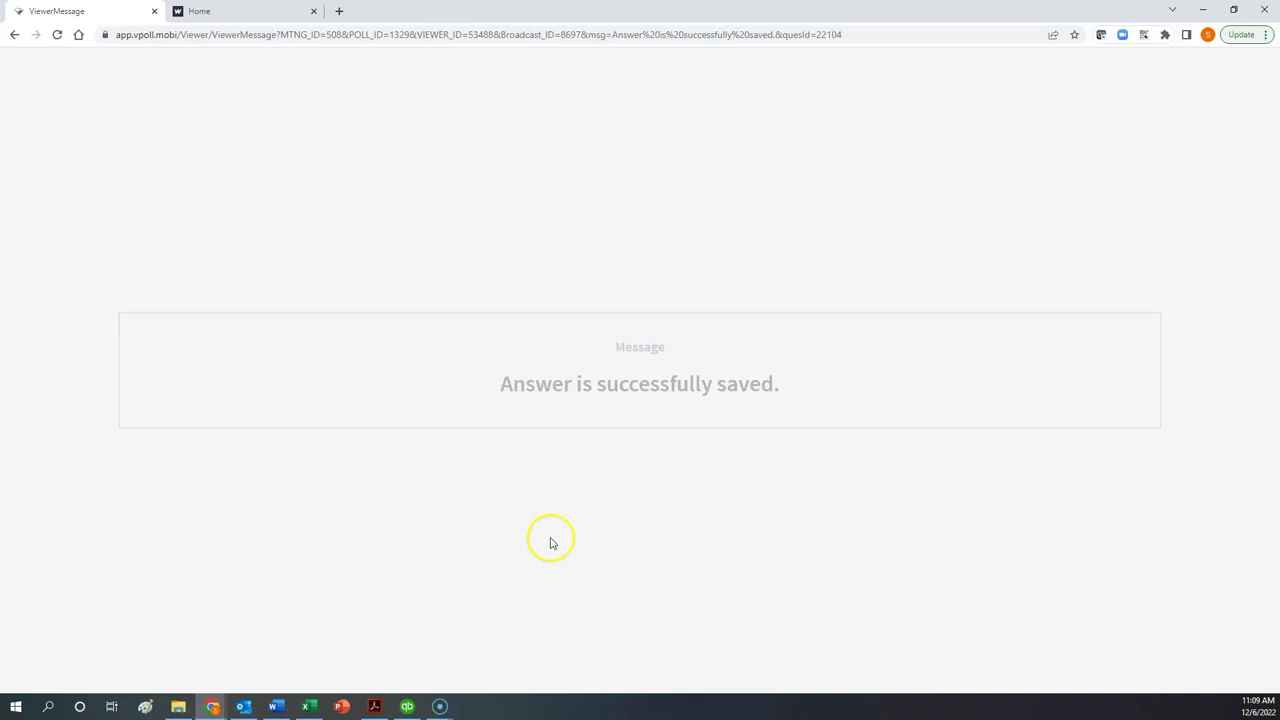